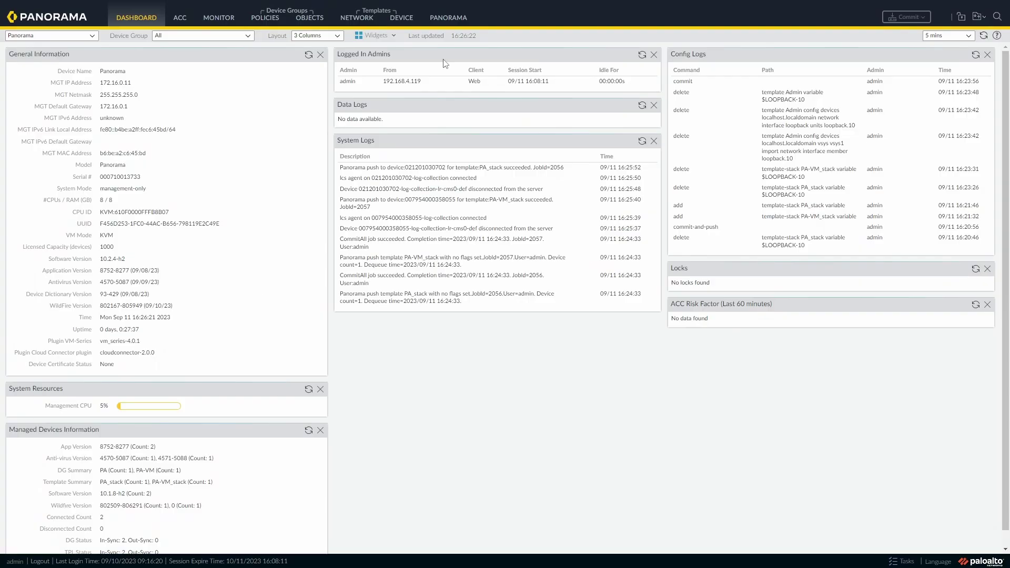
Step: Go to the Panorama tab, view the Managed Devices summary, then show the Templates page
{"action": "left_click", "coordinate": [449, 19]}
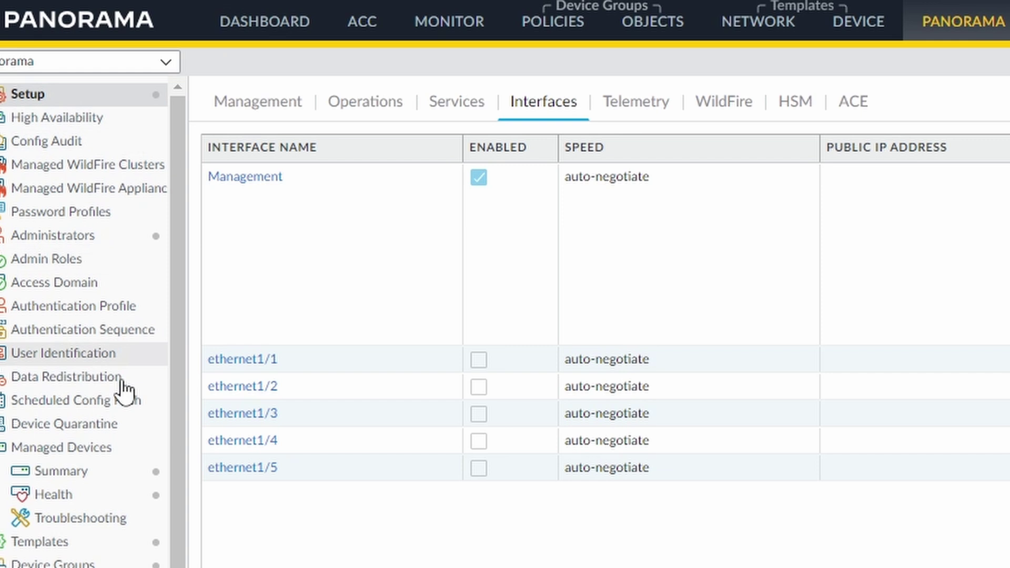
{"action": "left_click", "coordinate": [52, 298]}
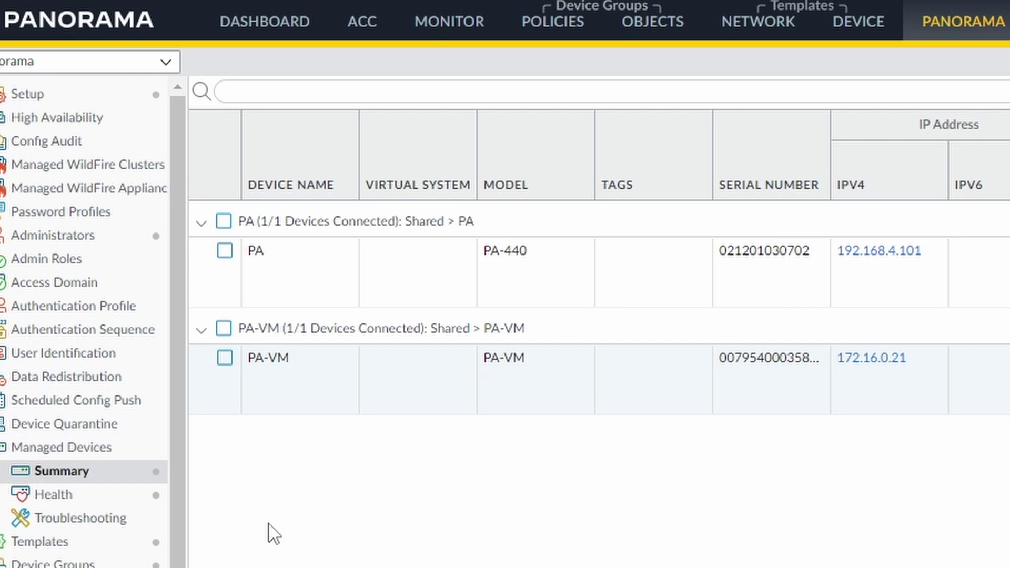
{"action": "left_click", "coordinate": [79, 547]}
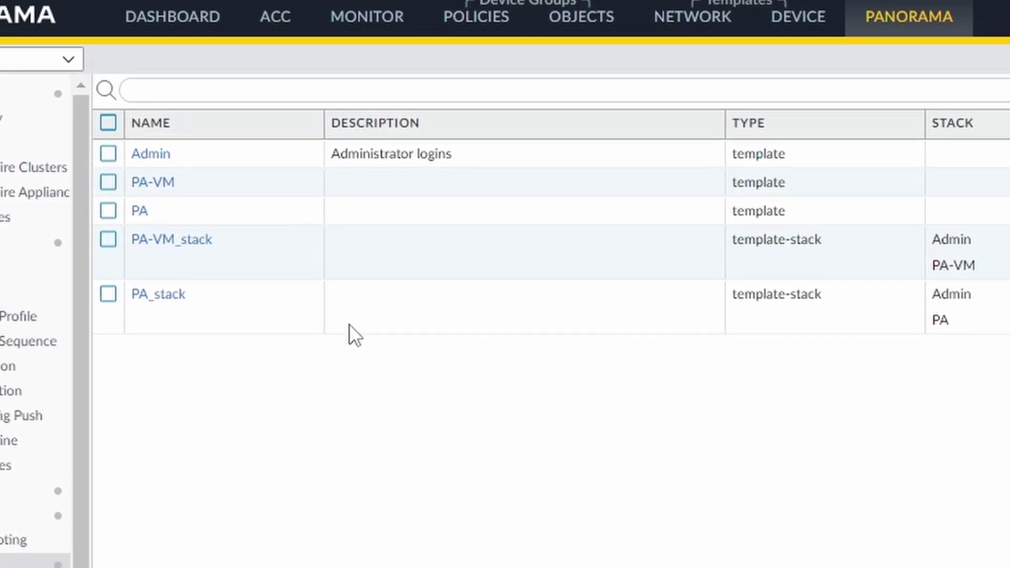
Step: Select the PA and PA-VM template rows, then settle on the Admin template
{"action": "left_click", "coordinate": [396, 216]}
{"action": "left_click", "coordinate": [400, 181]}
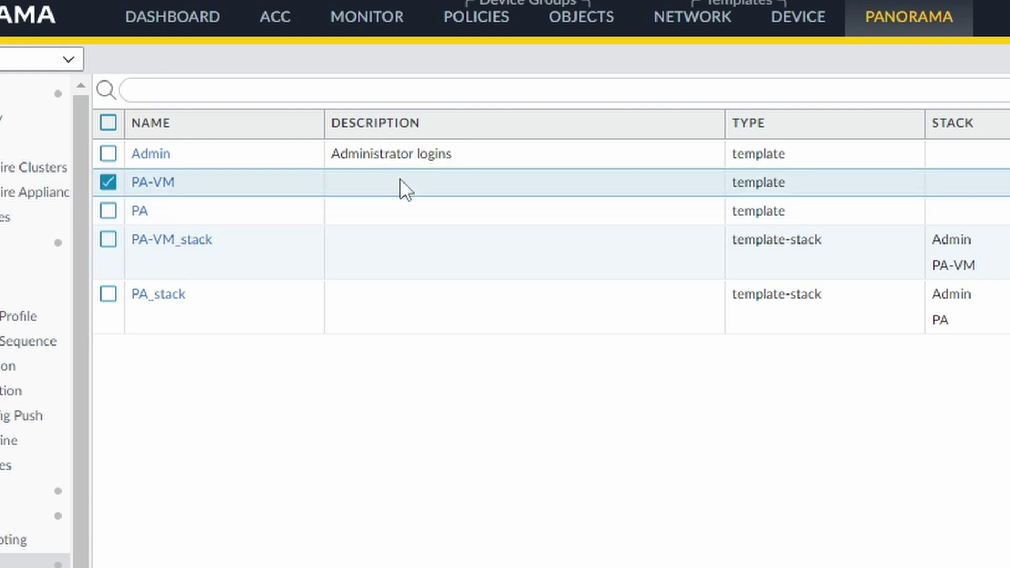
{"action": "left_click", "coordinate": [160, 210]}
{"action": "left_click", "coordinate": [194, 188]}
{"action": "left_click", "coordinate": [593, 153]}
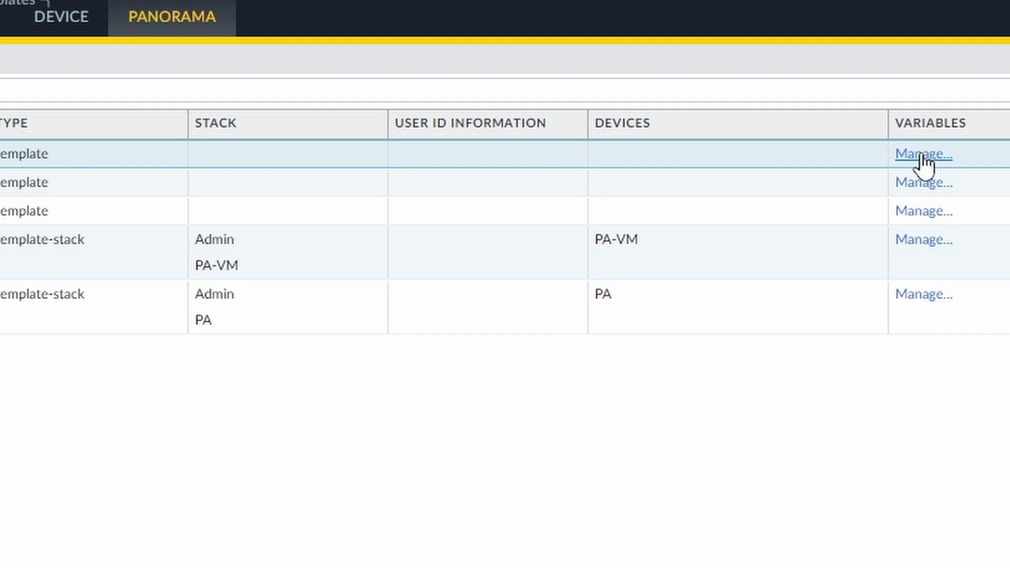
Step: Add $LOOPBACK-10 to the Admin template's variables as an IP Netmask with value None
{"action": "left_click", "coordinate": [921, 155]}
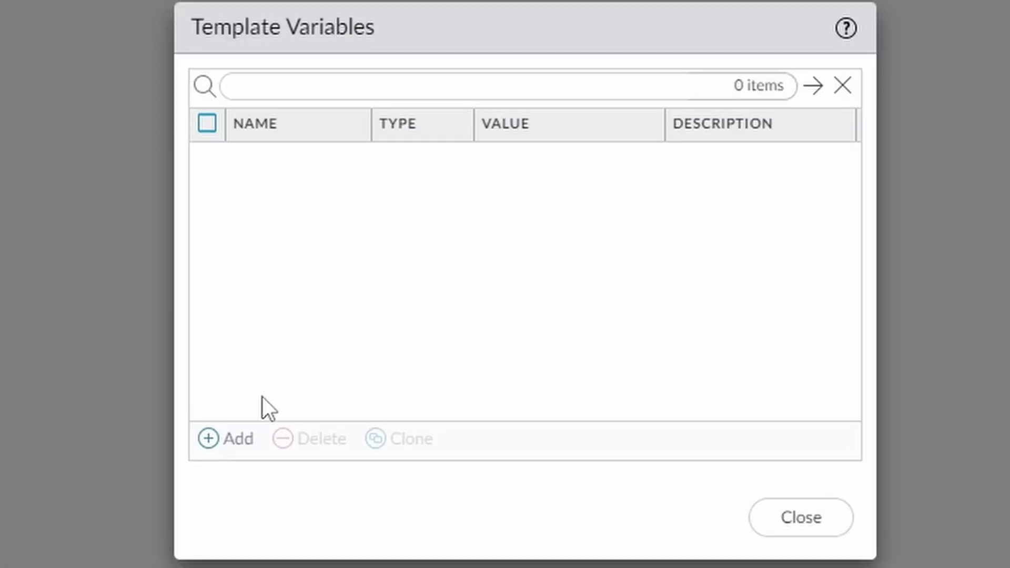
{"action": "left_click", "coordinate": [226, 437]}
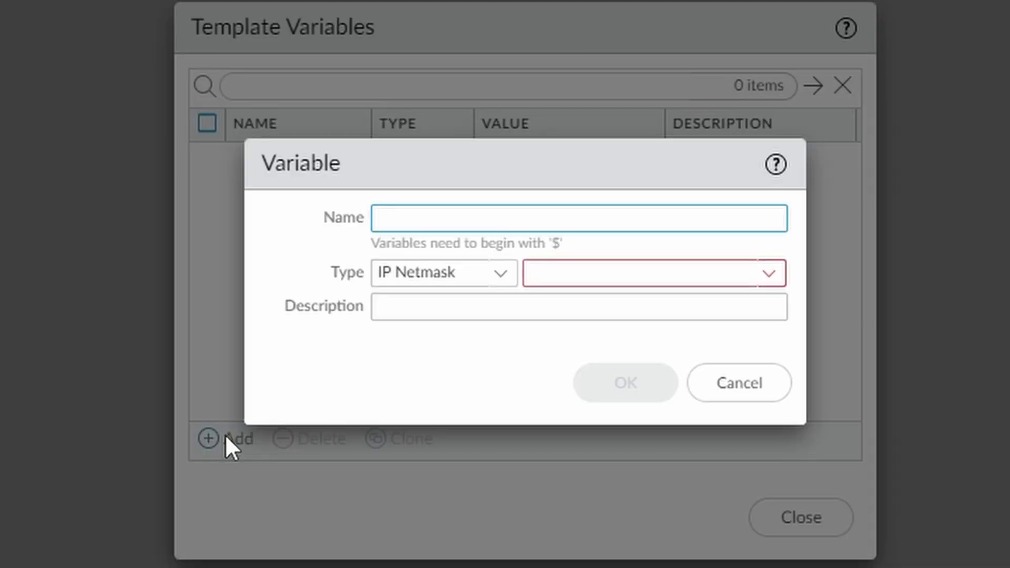
{"action": "type", "text": "$LOOPBA"}
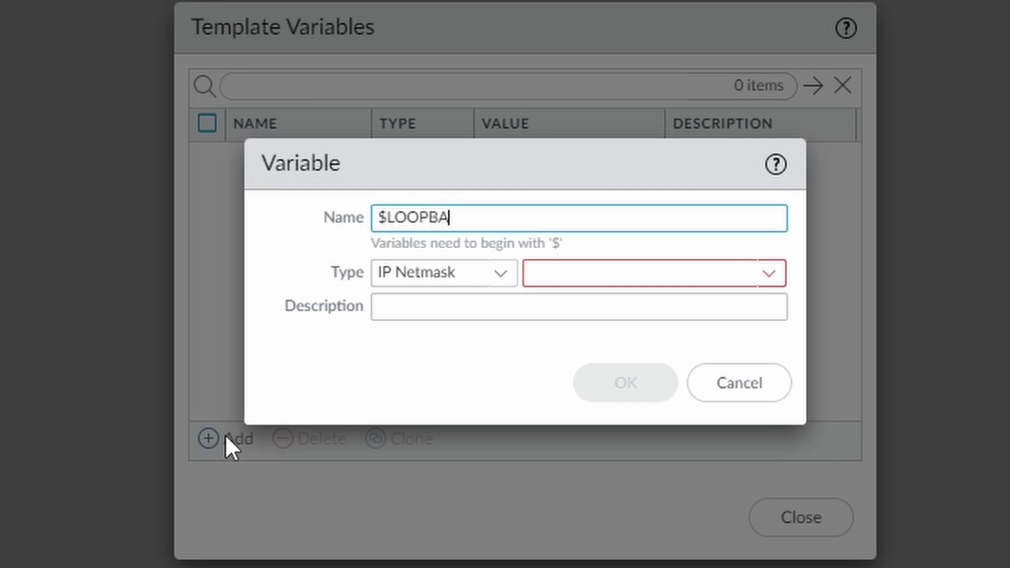
{"action": "type", "text": "CK-10"}
{"action": "left_click", "coordinate": [776, 283]}
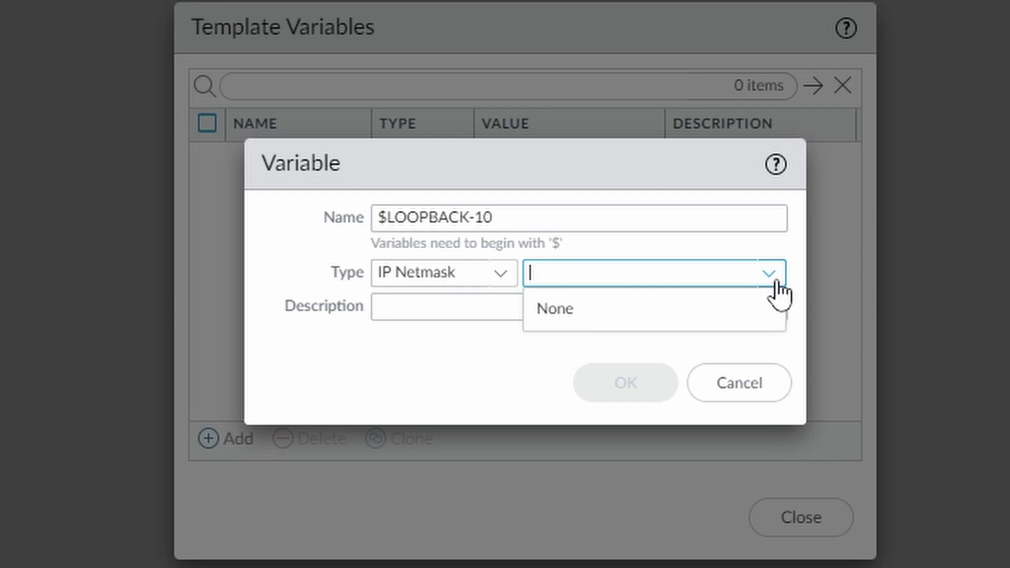
{"action": "left_click", "coordinate": [568, 315]}
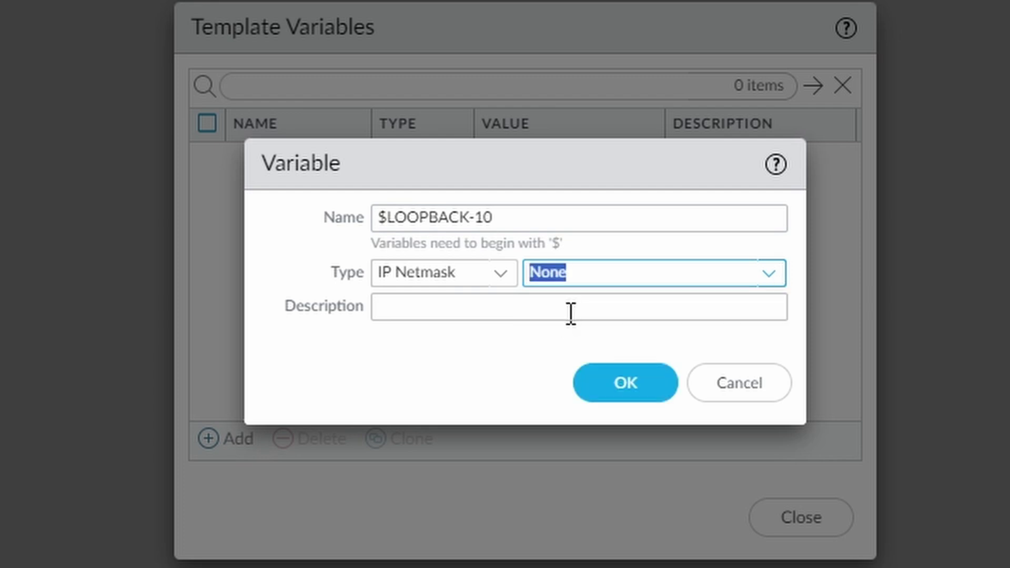
{"action": "left_click", "coordinate": [510, 352]}
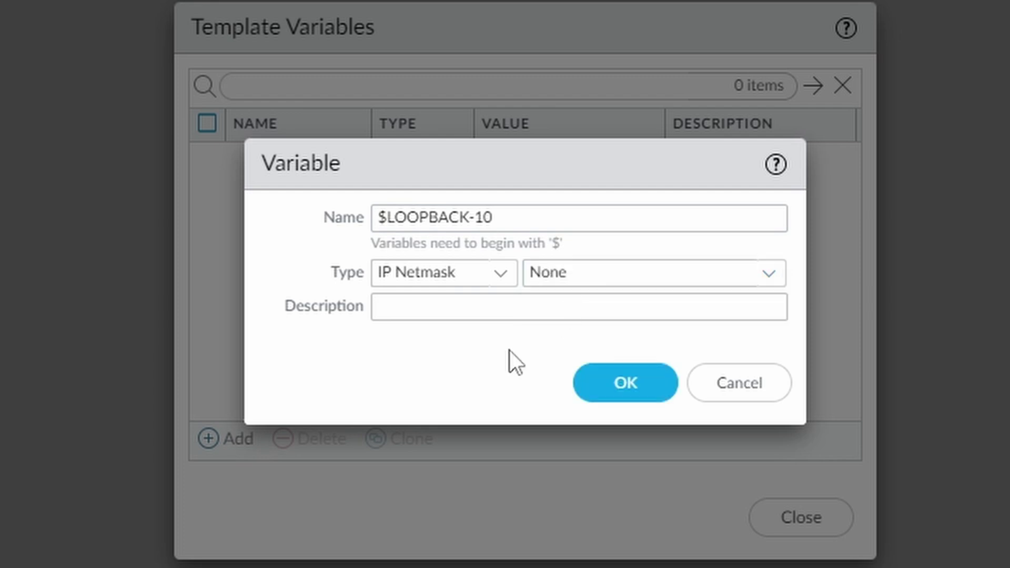
{"action": "left_click", "coordinate": [614, 384]}
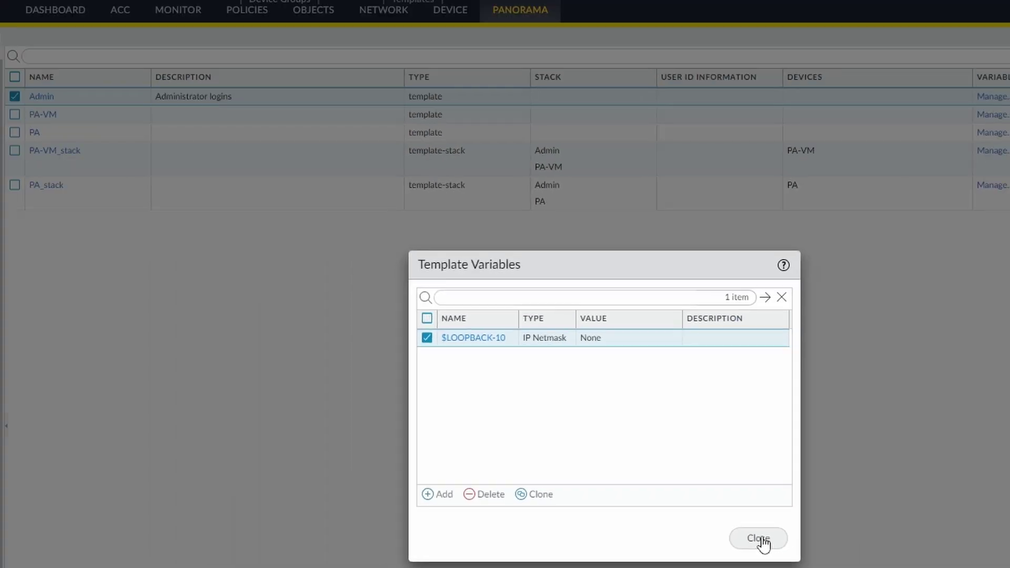
{"action": "left_click", "coordinate": [806, 522]}
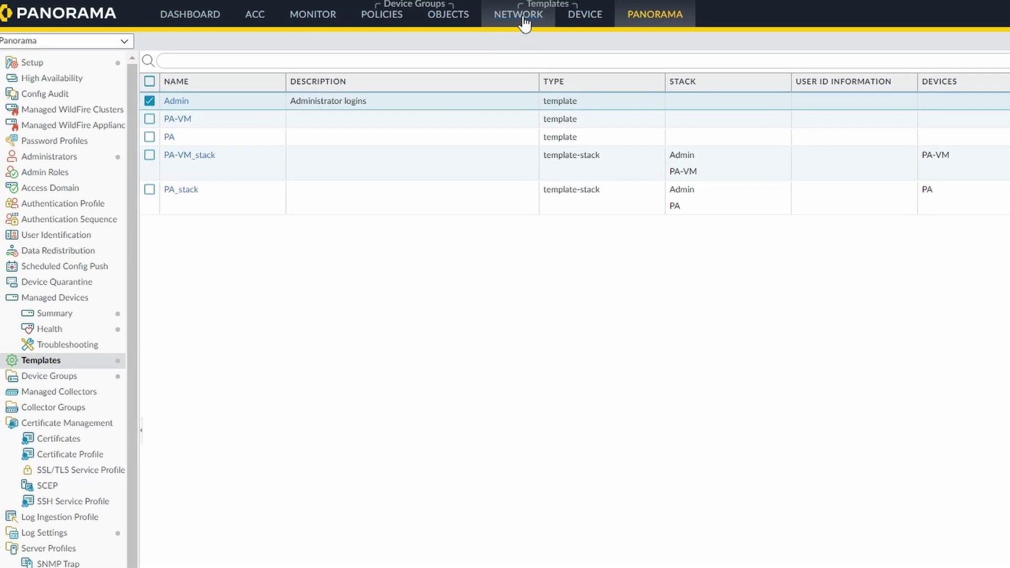
Step: Create a new loopback interface numbered 10 in vsys1, checking its virtual router and zone
{"action": "left_click", "coordinate": [521, 16]}
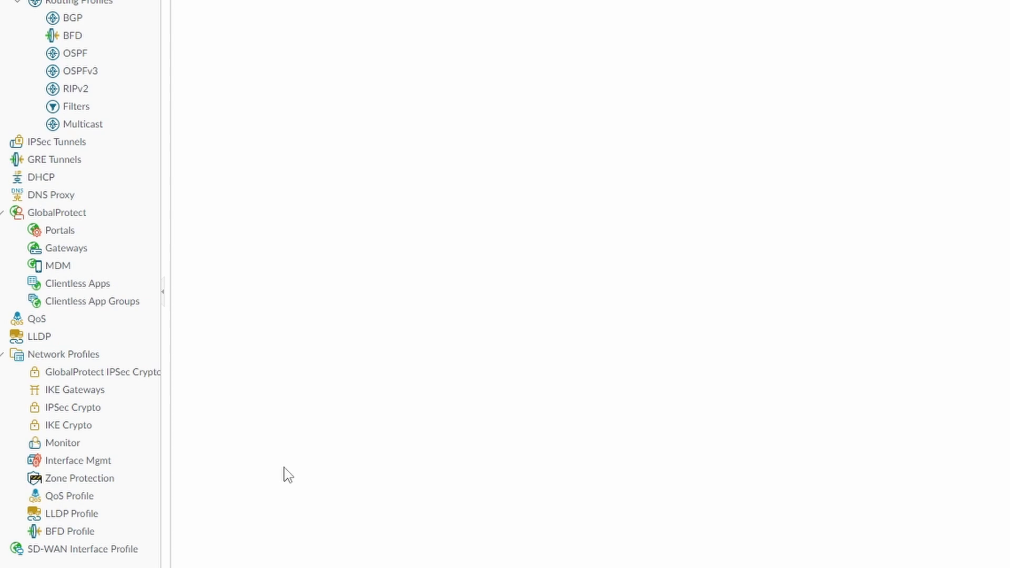
{"action": "left_click", "coordinate": [248, 532]}
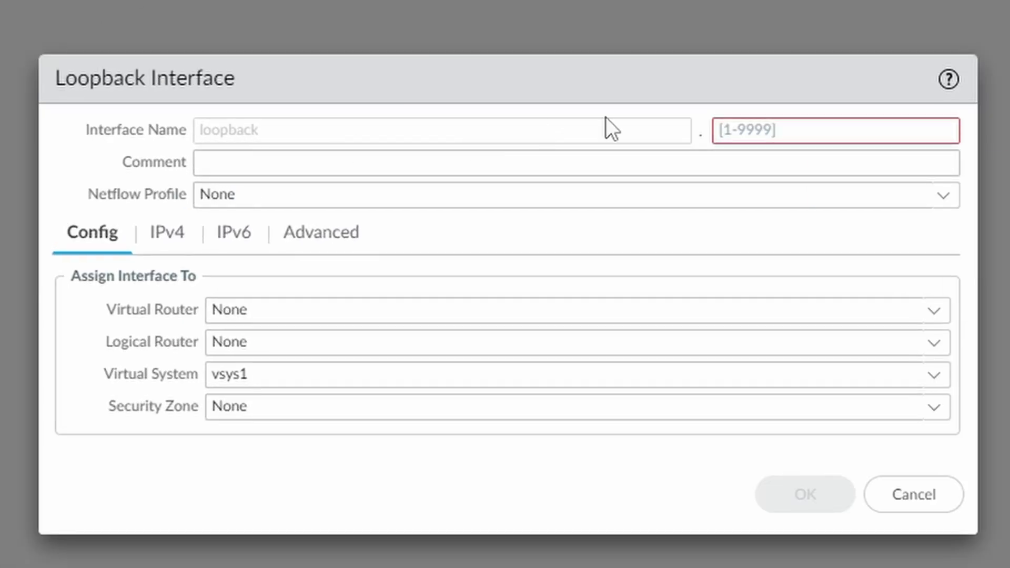
{"action": "left_click", "coordinate": [1008, 7]}
{"action": "type", "text": "10"}
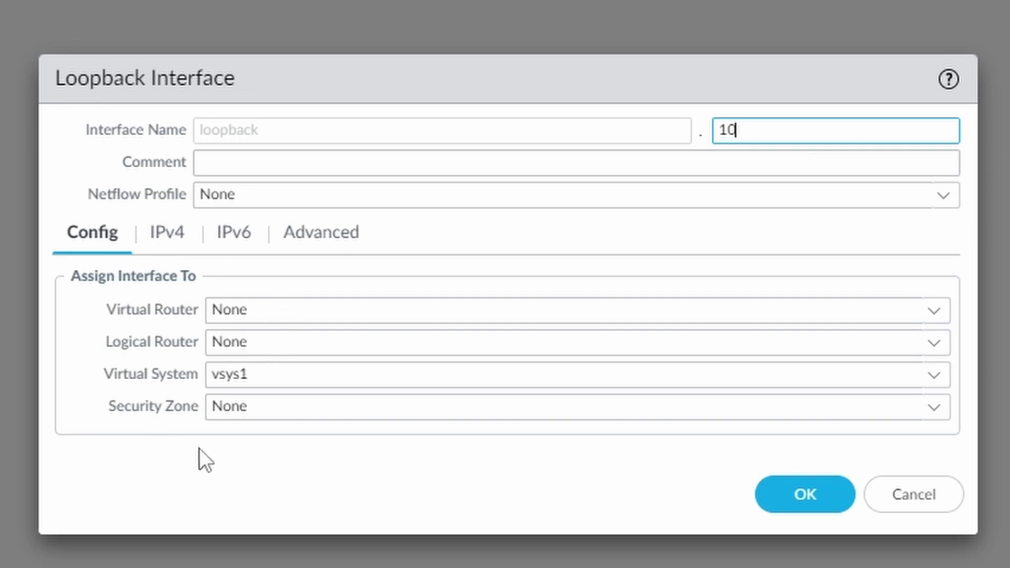
{"action": "left_click", "coordinate": [280, 318]}
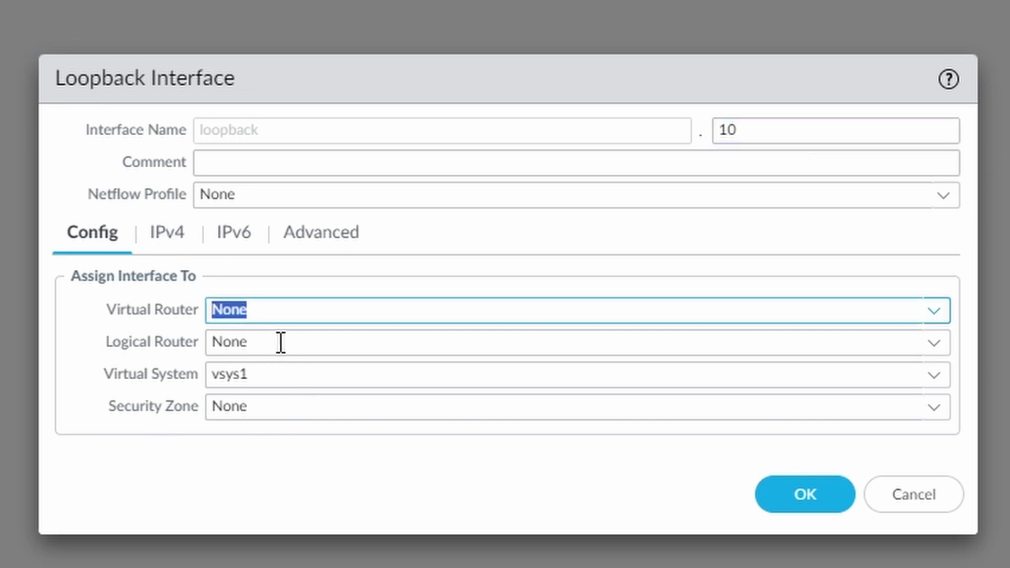
{"action": "left_click", "coordinate": [277, 414]}
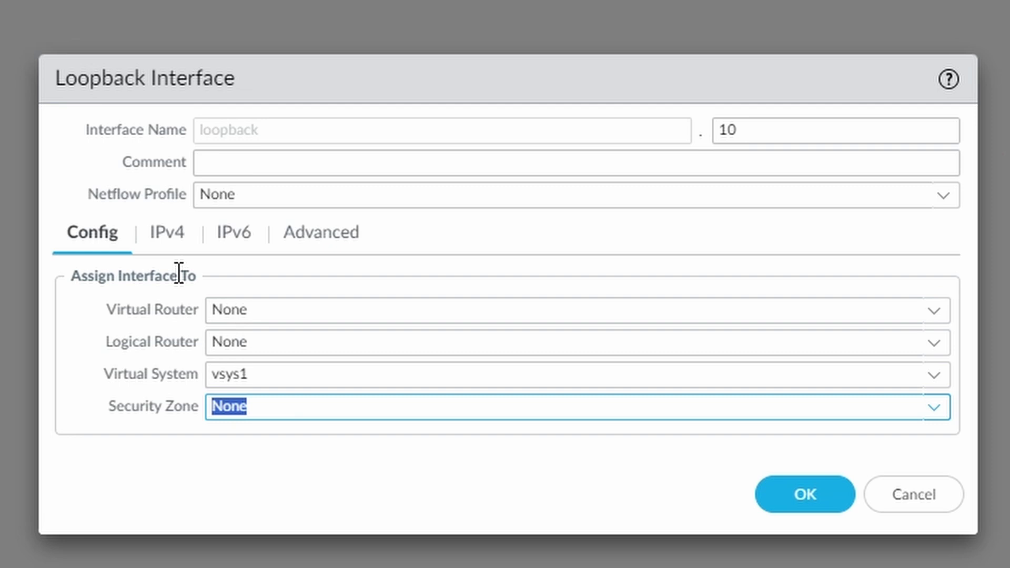
Step: Assign $LOOPBACK-10 as the loopback.10 interface's IPv4 address
{"action": "left_click", "coordinate": [177, 243]}
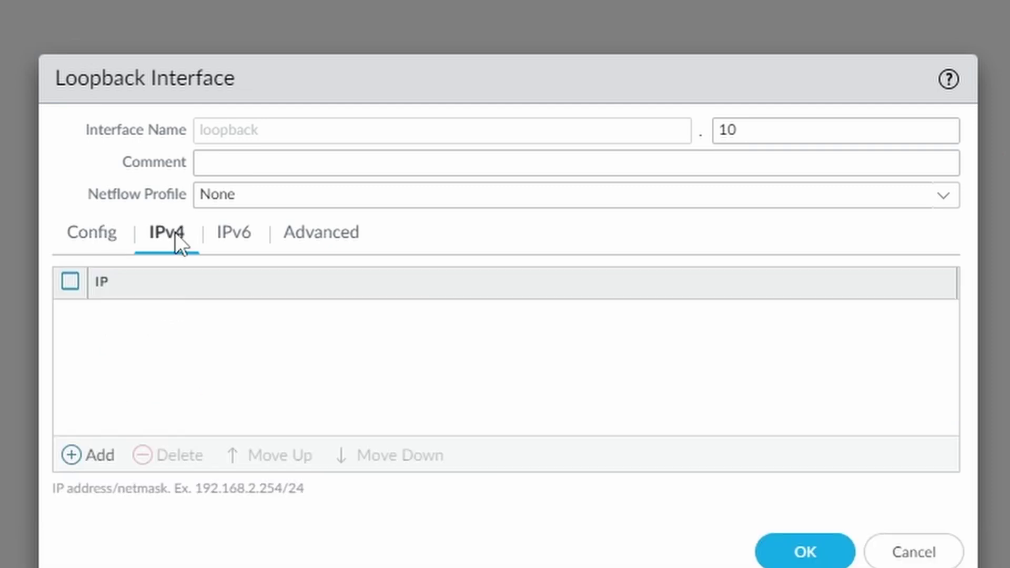
{"action": "left_click", "coordinate": [91, 455]}
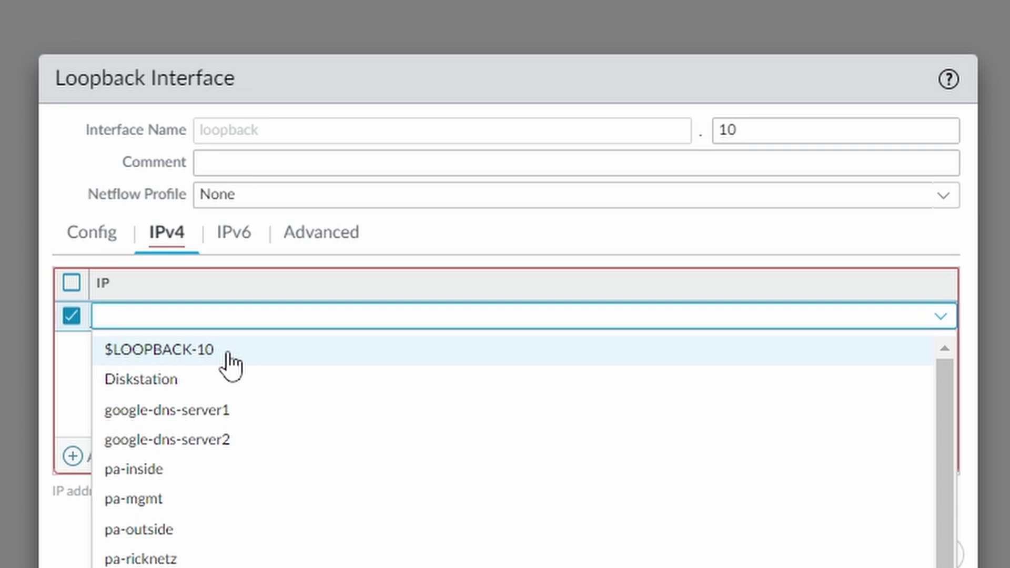
{"action": "left_click", "coordinate": [230, 362]}
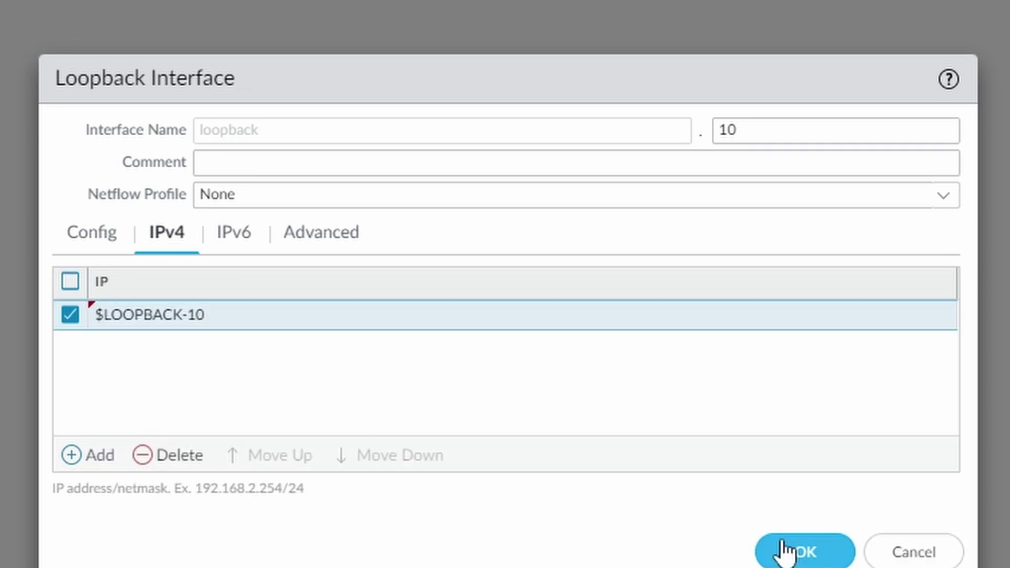
Step: Confirm the loopback.10 interface dialog with OK
{"action": "left_click", "coordinate": [799, 552]}
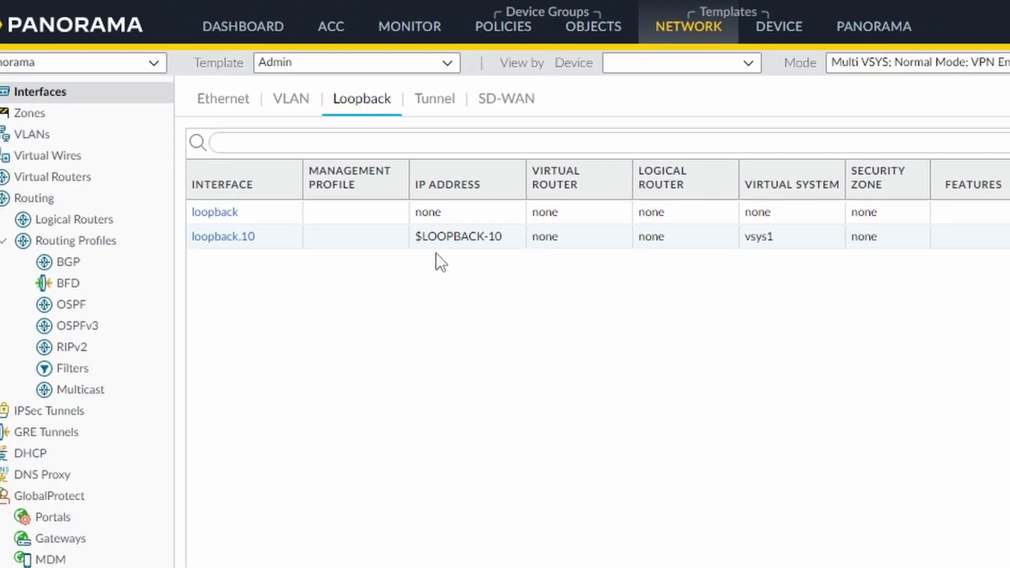
Step: Override $LOOPBACK-10 in the PA-VM_stack template stack with the value 10.10.10.10/32
{"action": "left_click", "coordinate": [882, 37]}
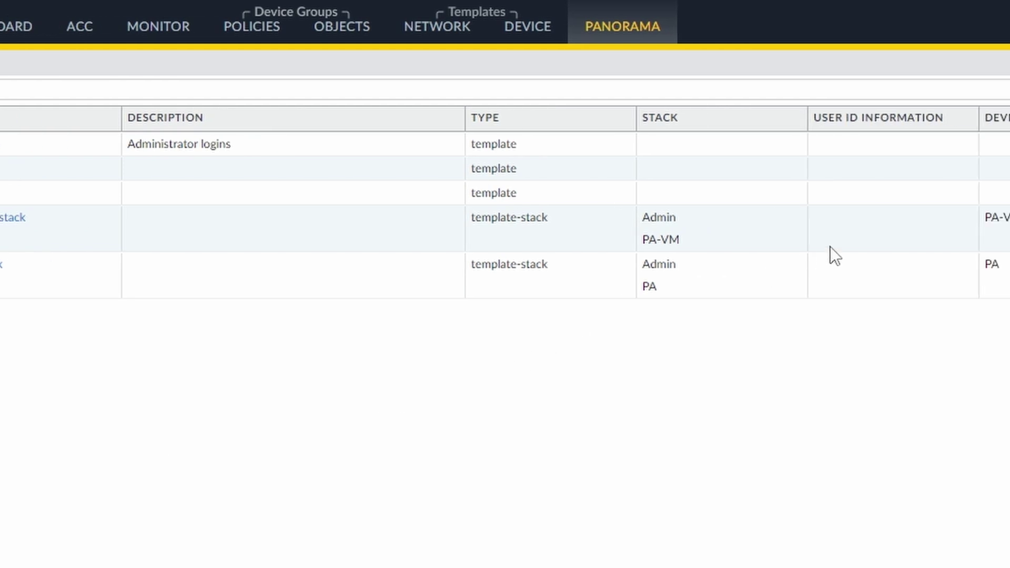
{"action": "left_click", "coordinate": [533, 234]}
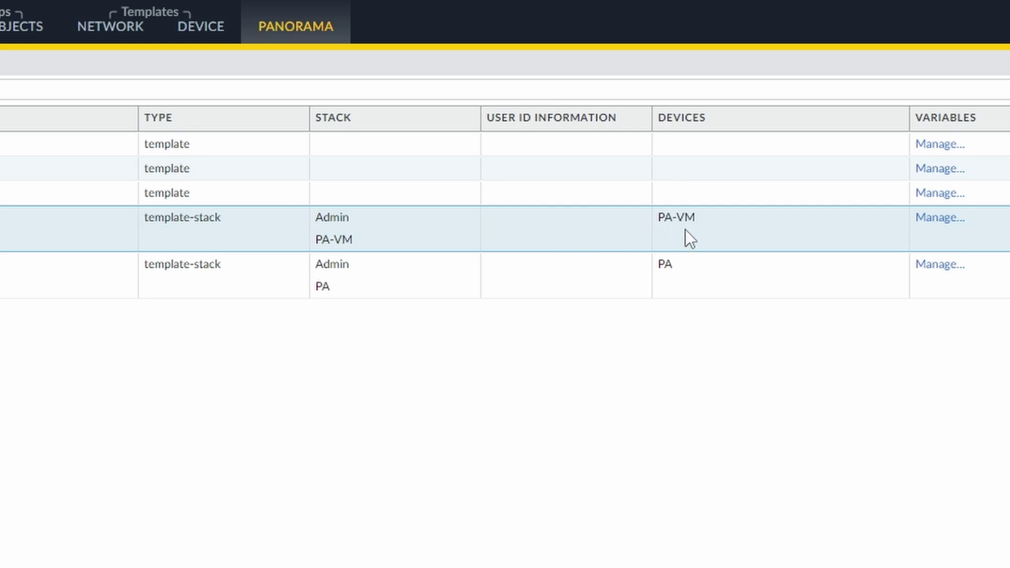
{"action": "left_click", "coordinate": [943, 218]}
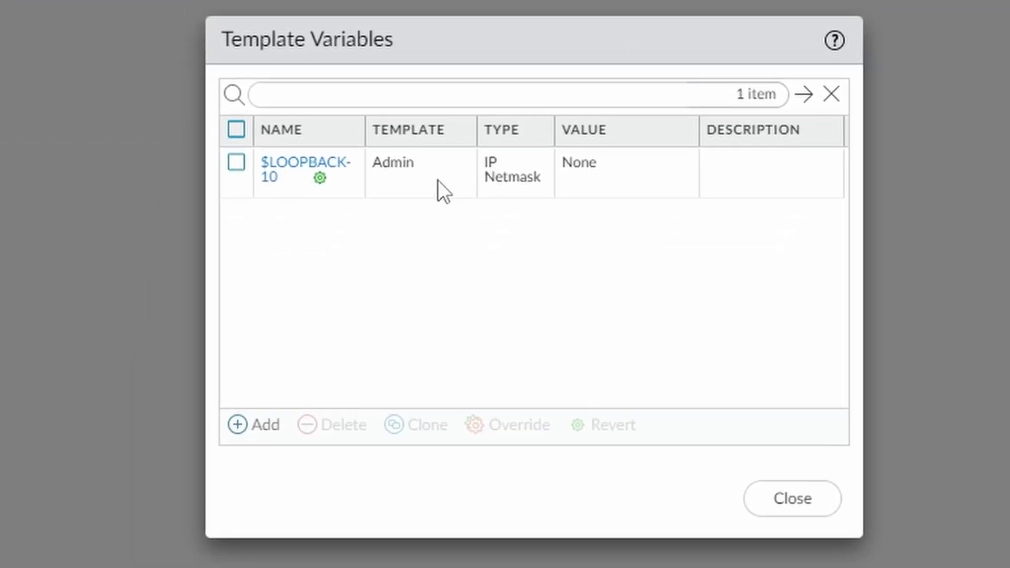
{"action": "left_click", "coordinate": [437, 180]}
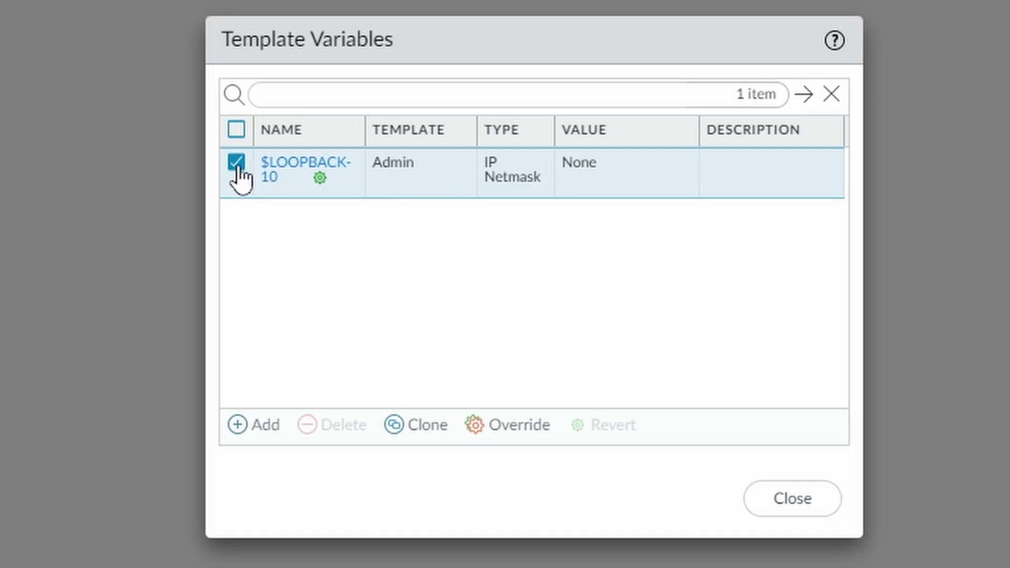
{"action": "left_click", "coordinate": [513, 424]}
{"action": "left_click", "coordinate": [622, 279]}
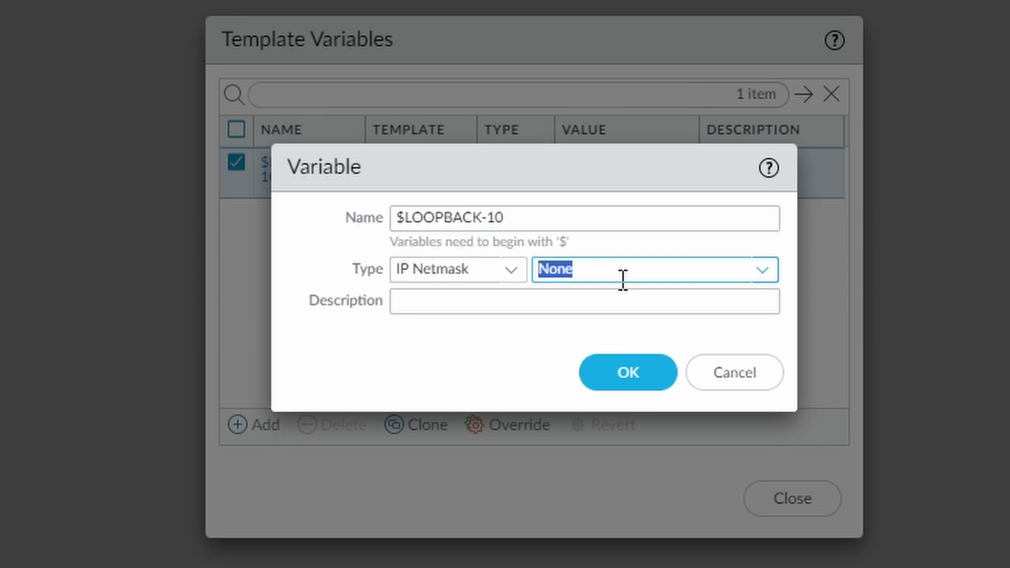
{"action": "type", "text": "10.10.1.0"}
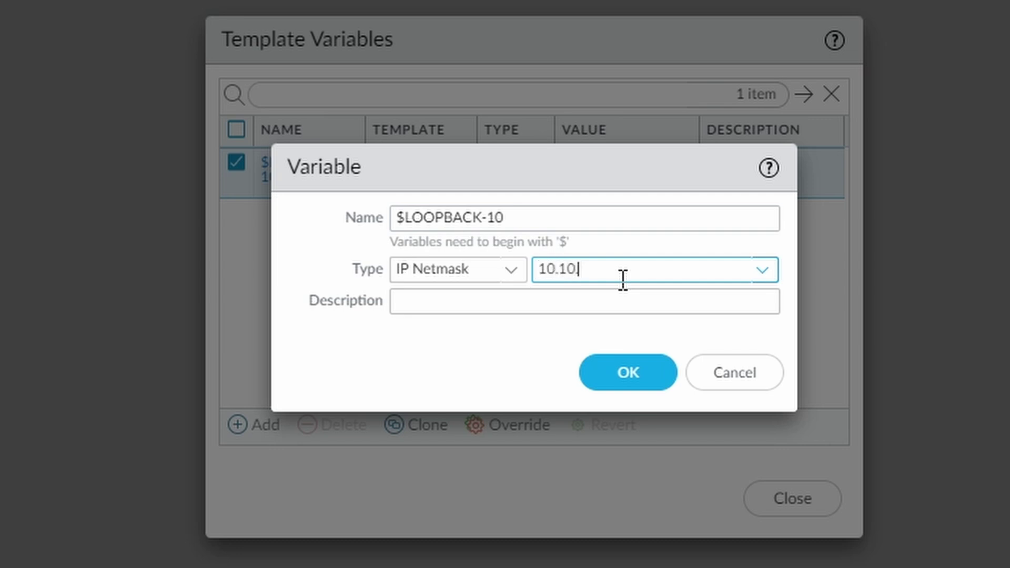
{"action": "key", "text": "BackSpace"}
{"action": "key", "text": "BackSpace"}
{"action": "type", "text": "0.10/32"}
{"action": "left_click", "coordinate": [478, 361]}
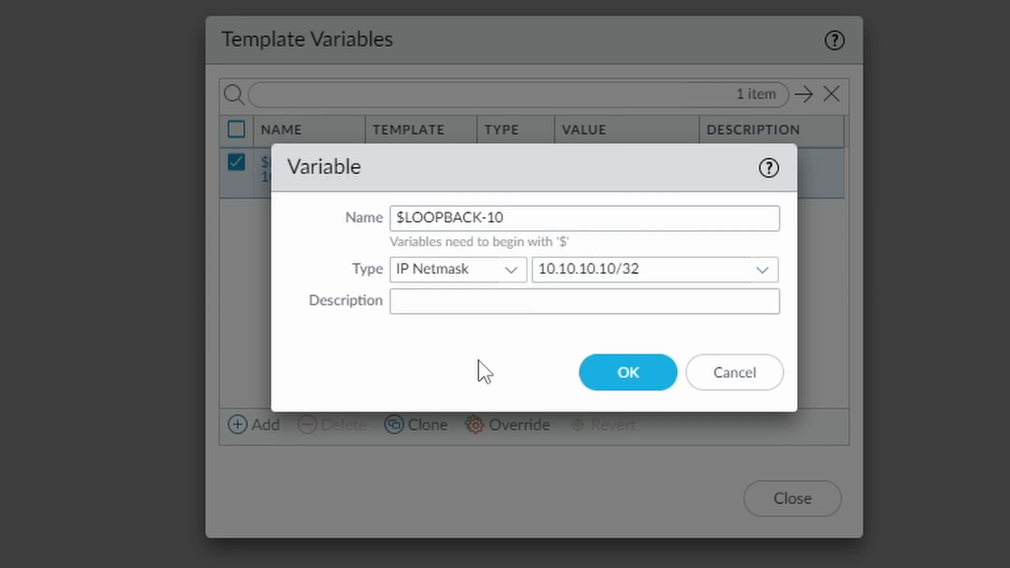
{"action": "left_click", "coordinate": [621, 375]}
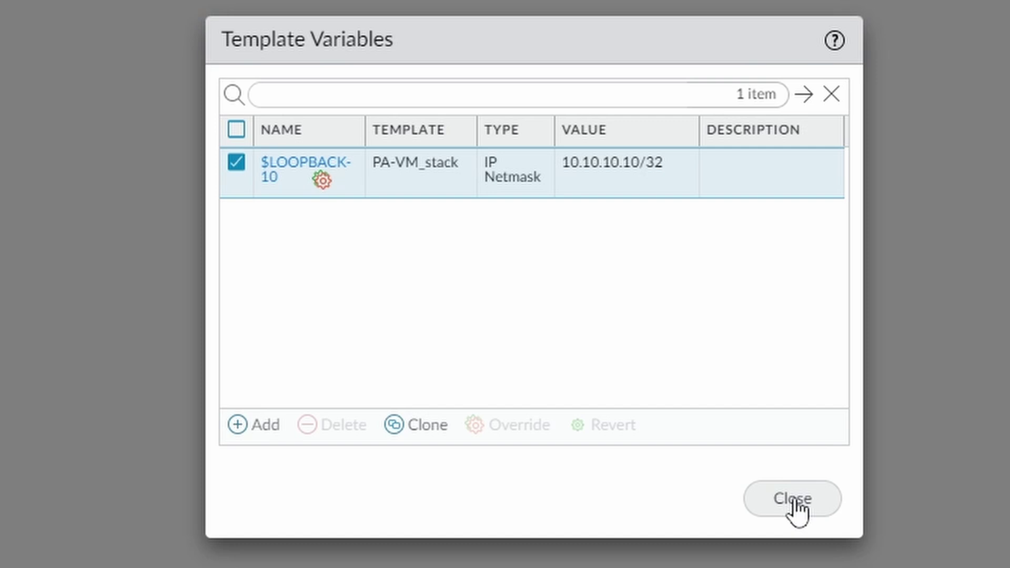
Step: Override $LOOPBACK-10 in the PA_stack template stack with the value 10.10.10.20/32
{"action": "left_click", "coordinate": [792, 500]}
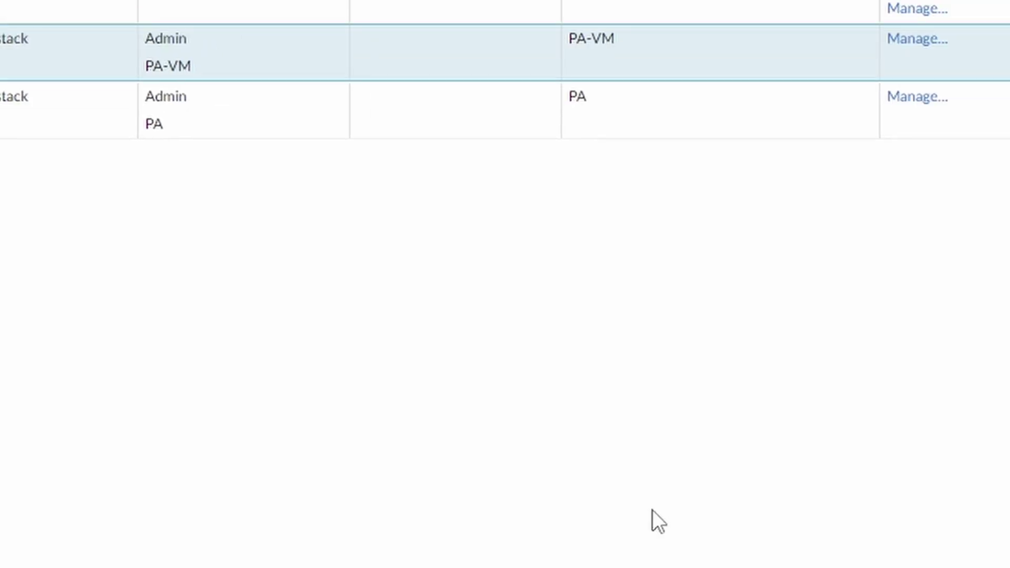
{"action": "left_click", "coordinate": [927, 98]}
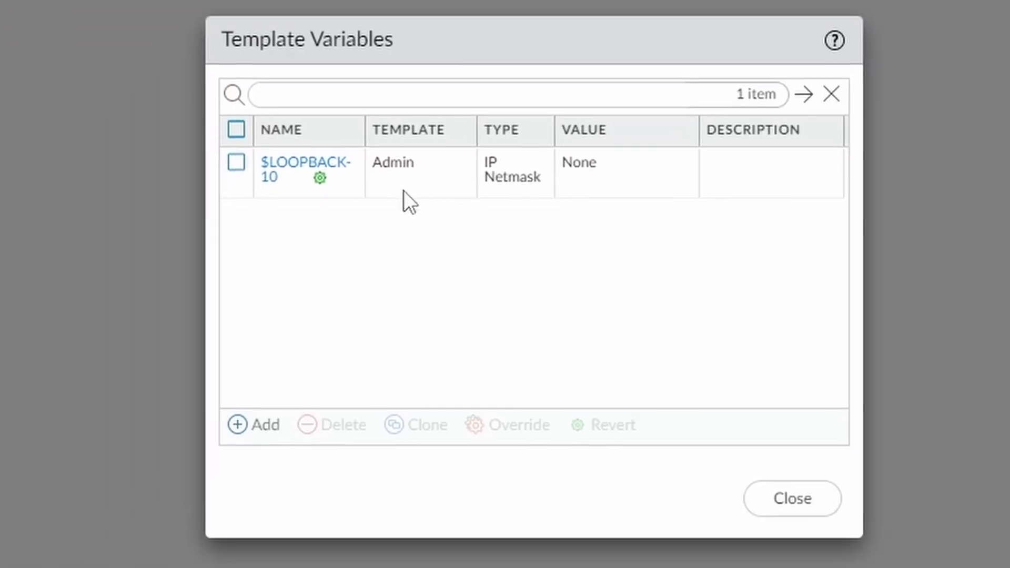
{"action": "left_click", "coordinate": [237, 163]}
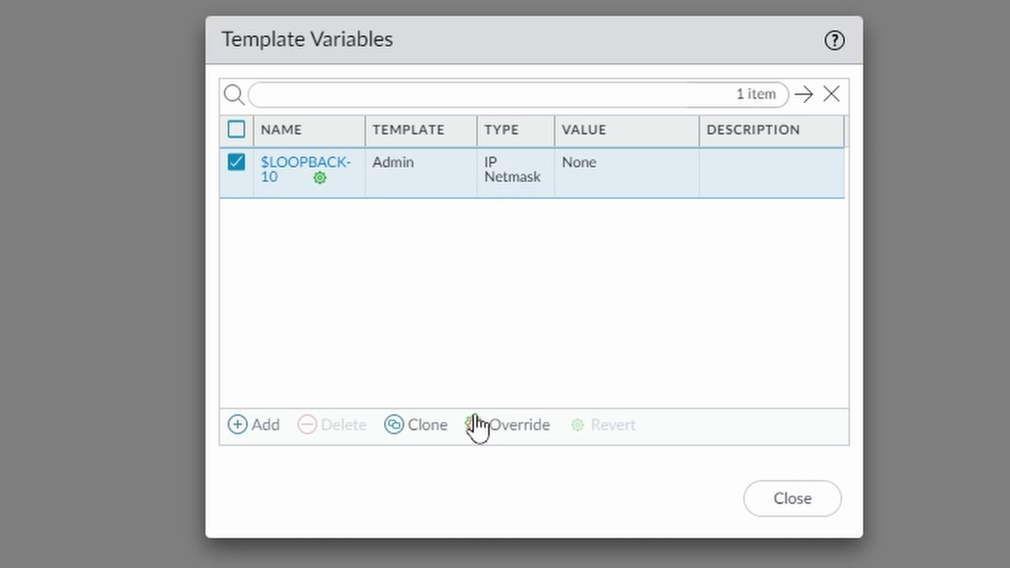
{"action": "left_click", "coordinate": [533, 439]}
{"action": "left_click", "coordinate": [642, 277]}
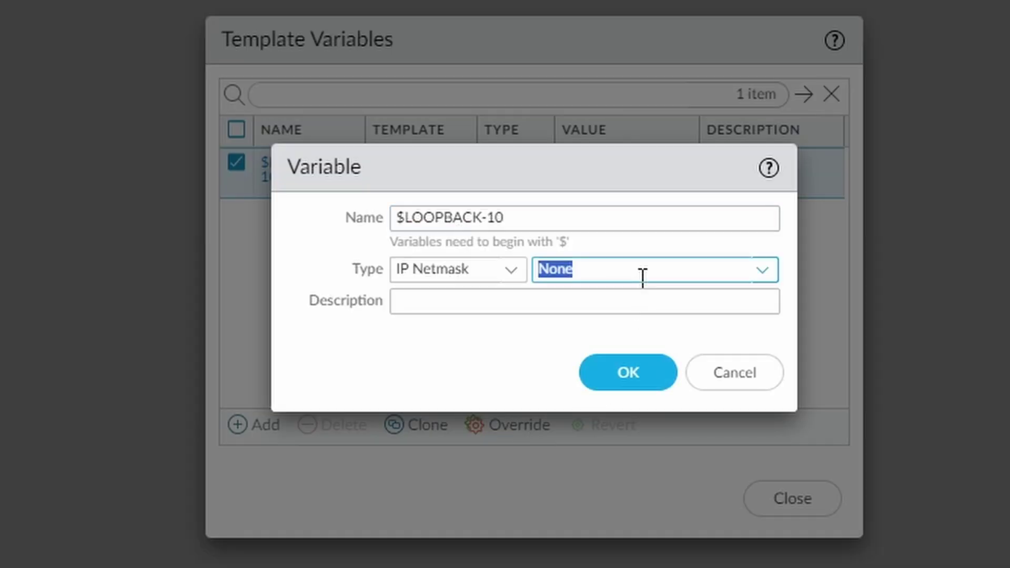
{"action": "type", "text": "10.10.10.20/"}
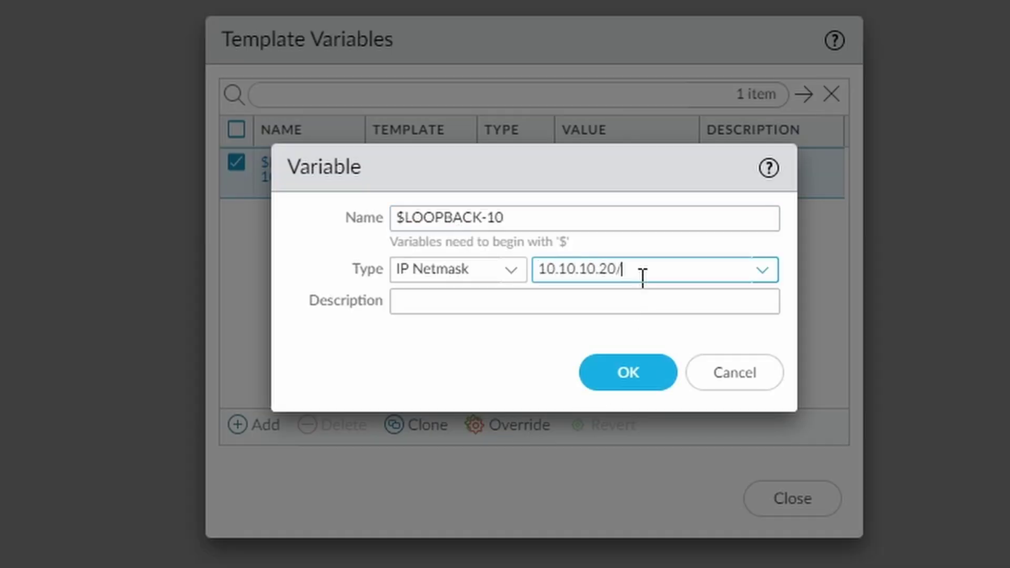
{"action": "type", "text": "32"}
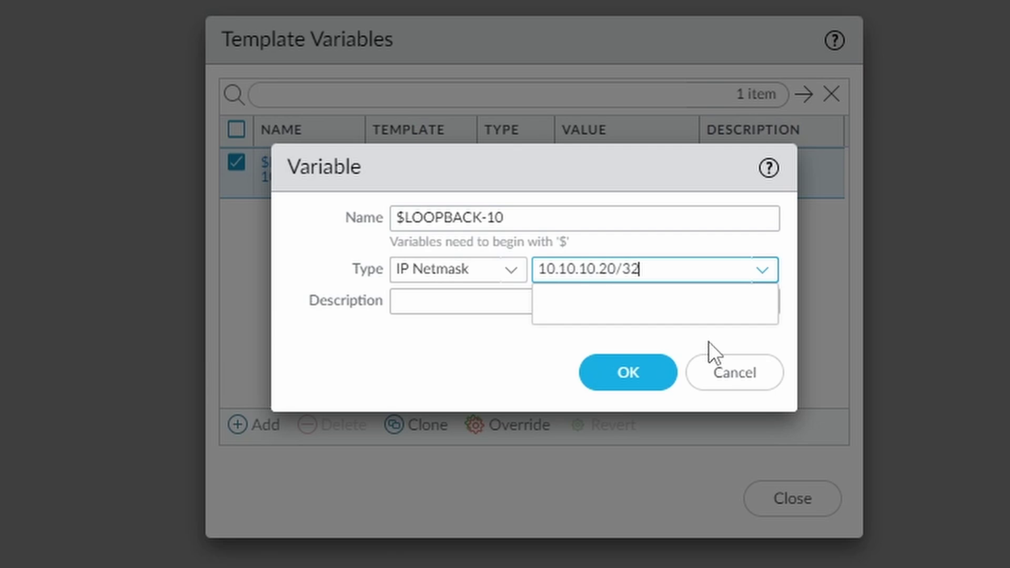
{"action": "left_click", "coordinate": [613, 374]}
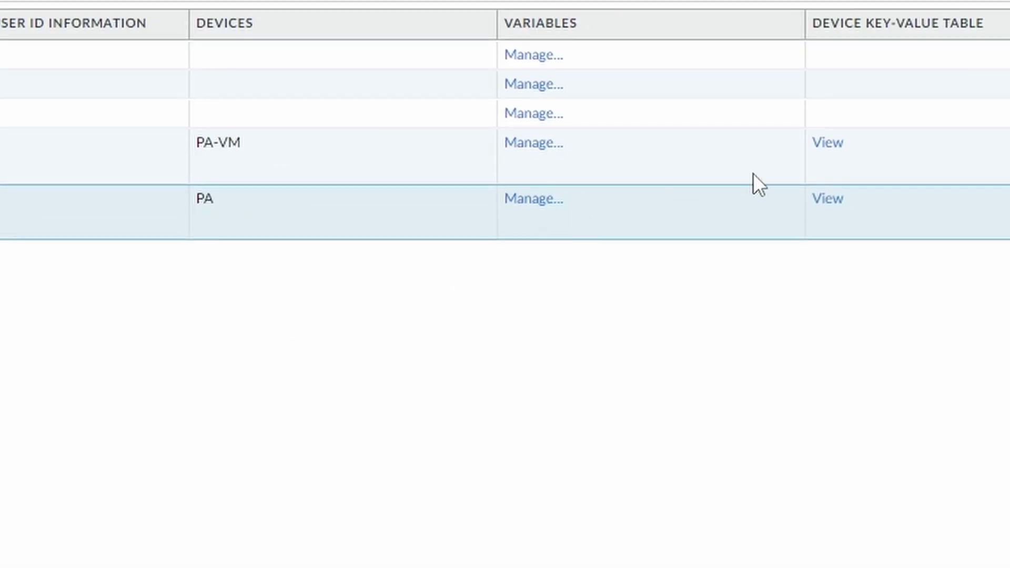
{"action": "left_click", "coordinate": [827, 144]}
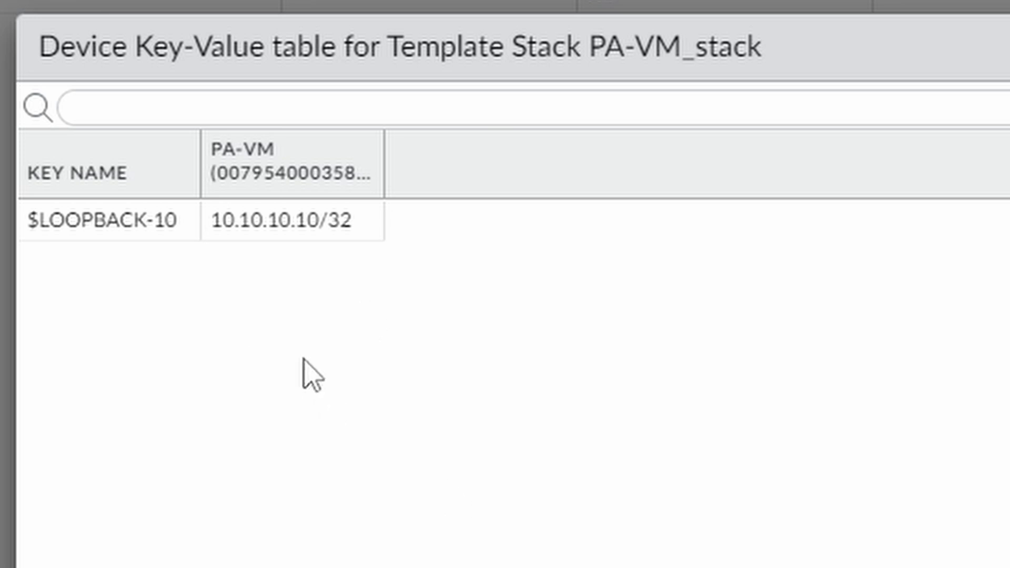
{"action": "key", "text": "Escape"}
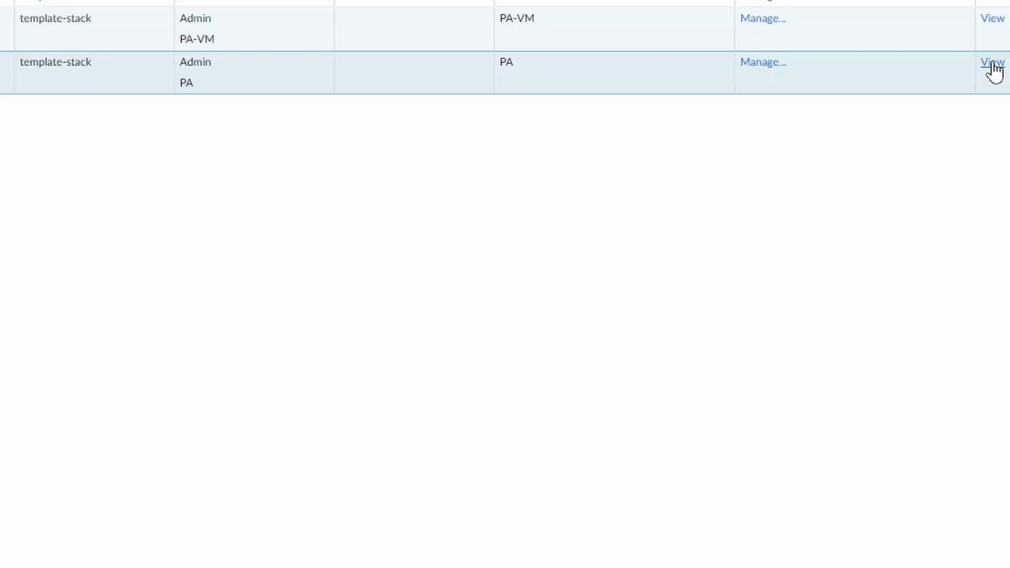
{"action": "left_click", "coordinate": [932, 67]}
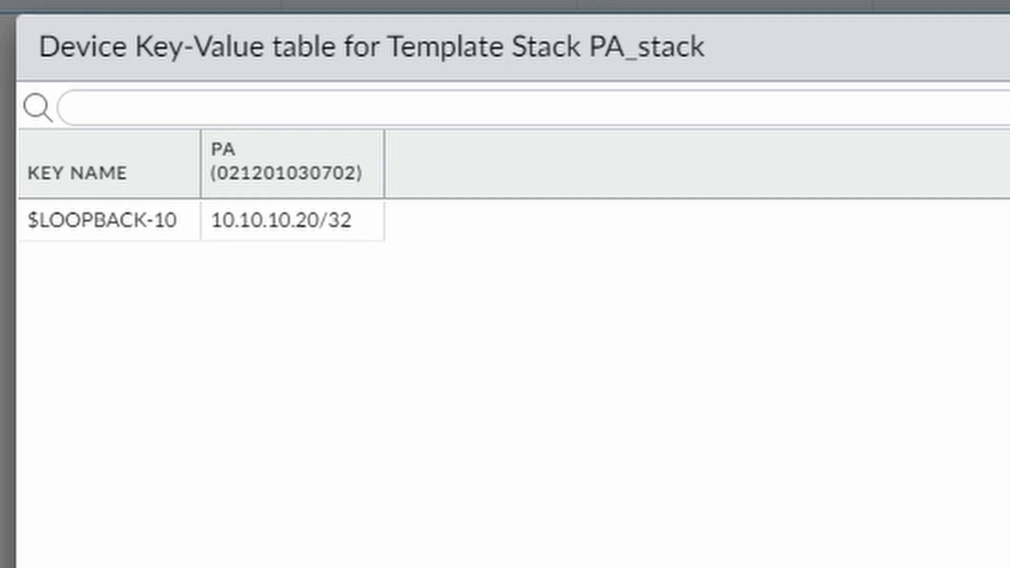
{"action": "key", "text": "Escape"}
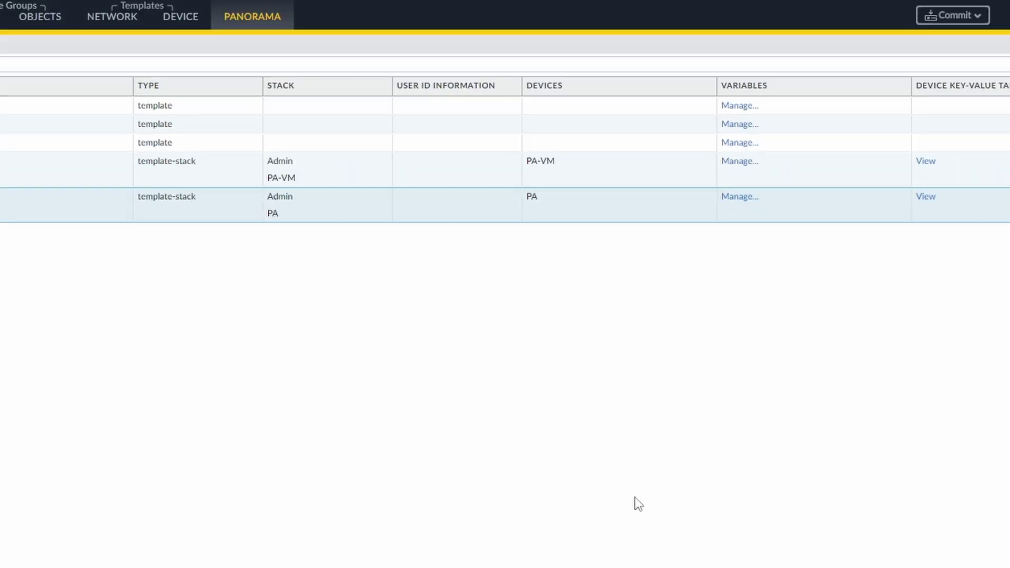
Step: Choose Commit to Panorama from the Commit menu
{"action": "left_click", "coordinate": [983, 20]}
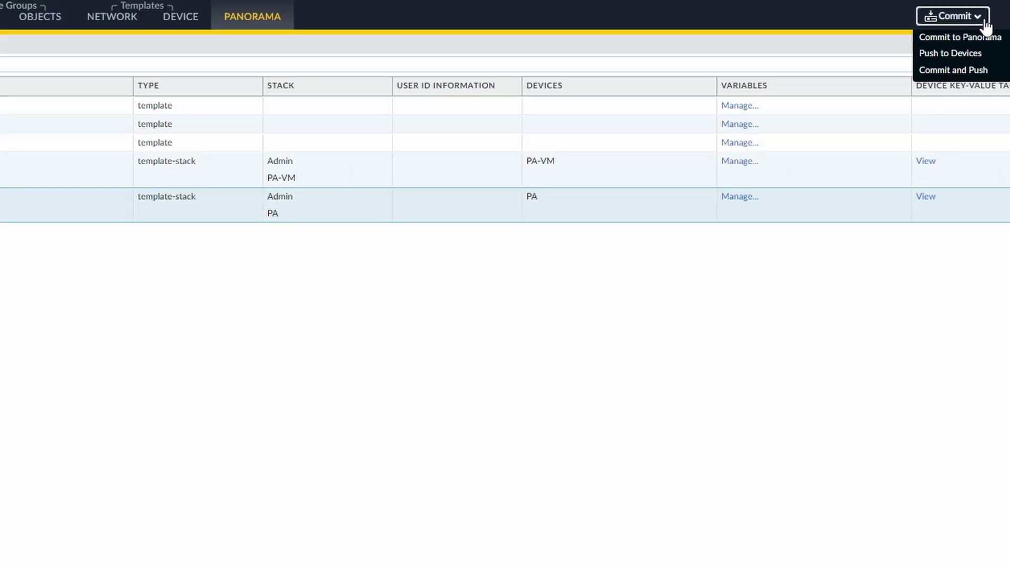
{"action": "left_click", "coordinate": [976, 38]}
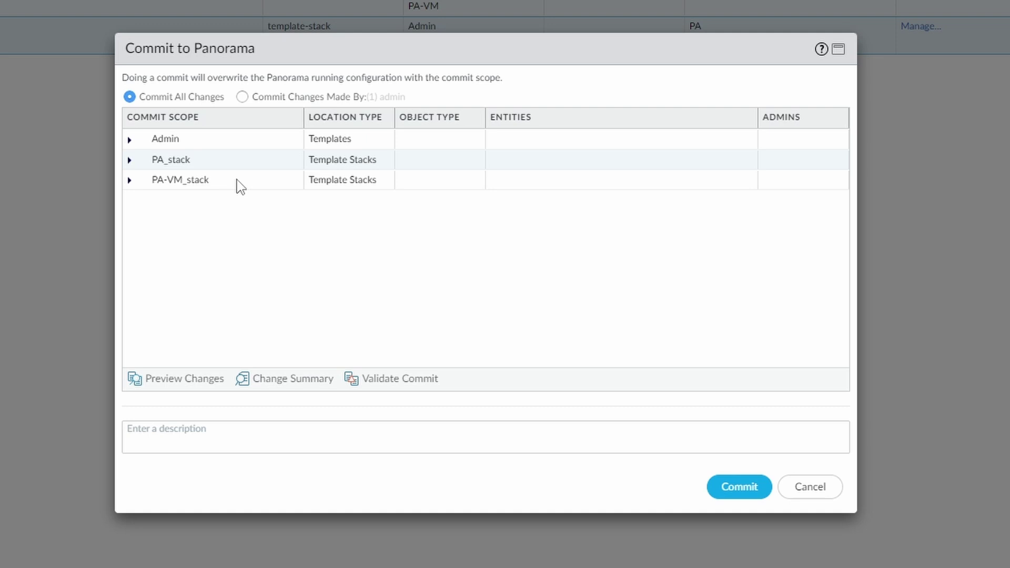
{"action": "left_click", "coordinate": [182, 377]}
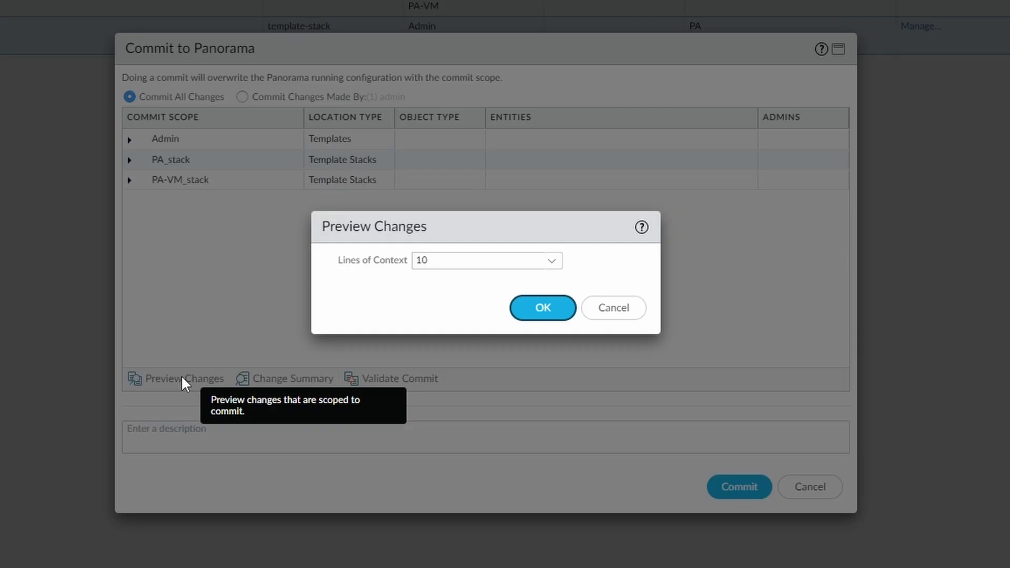
{"action": "left_click", "coordinate": [539, 298]}
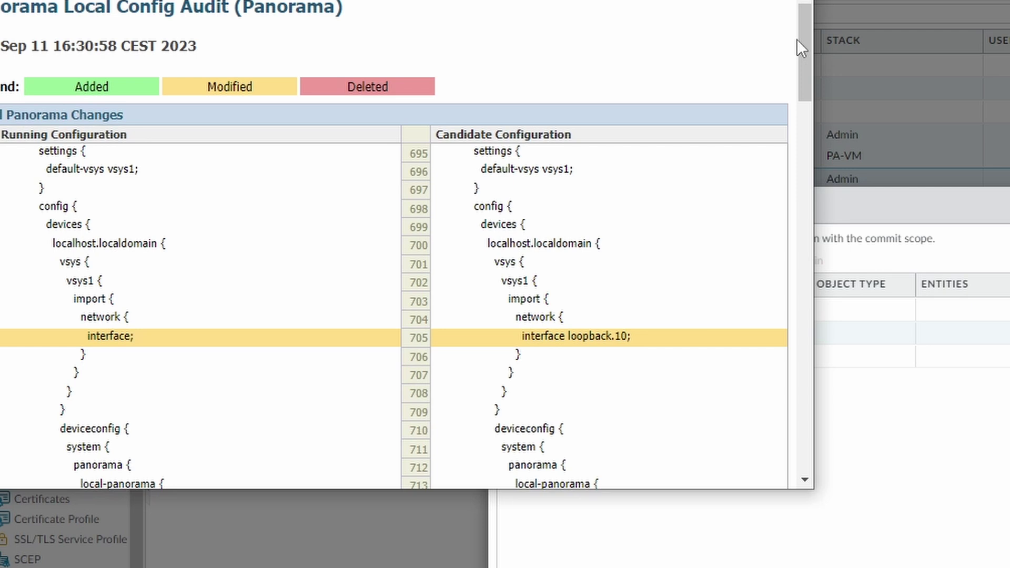
{"action": "scroll", "coordinate": [860, 61], "scroll_direction": "down", "scroll_amount": 3}
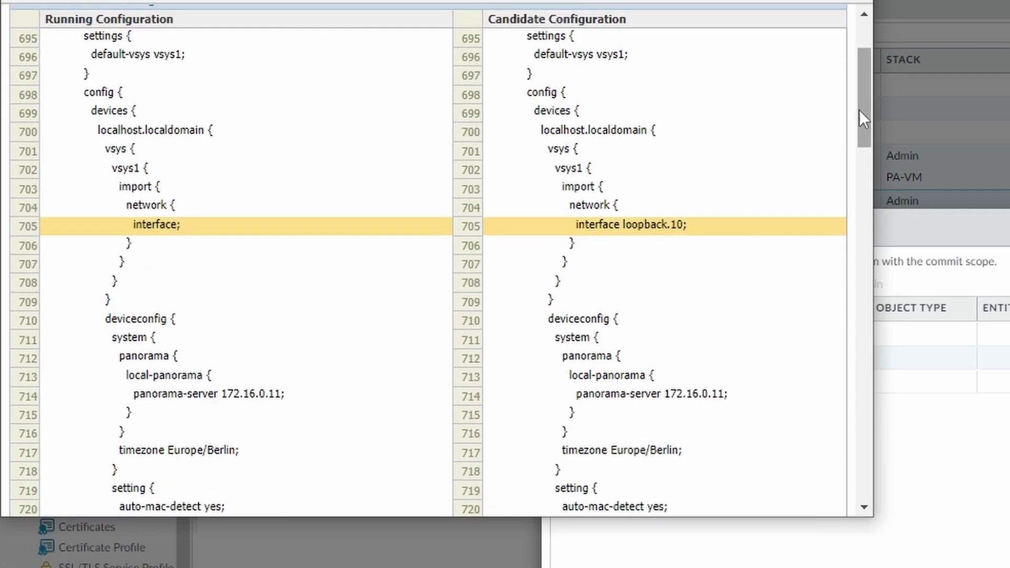
{"action": "scroll", "coordinate": [864, 108], "scroll_direction": "down", "scroll_amount": 1}
{"action": "scroll", "coordinate": [863, 107], "scroll_direction": "down", "scroll_amount": 10}
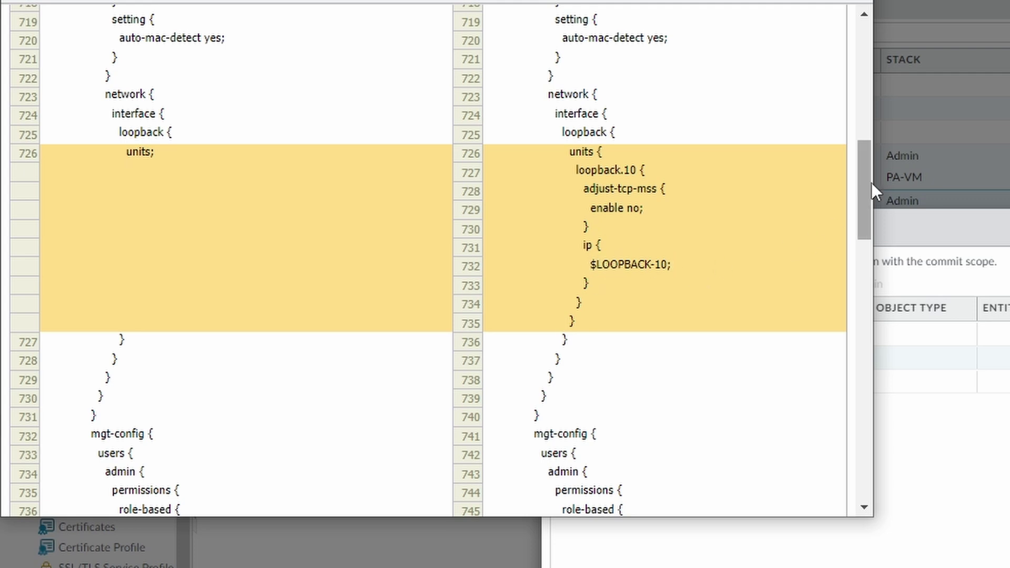
{"action": "left_click_drag", "start_coordinate": [864, 188], "coordinate": [867, 416]}
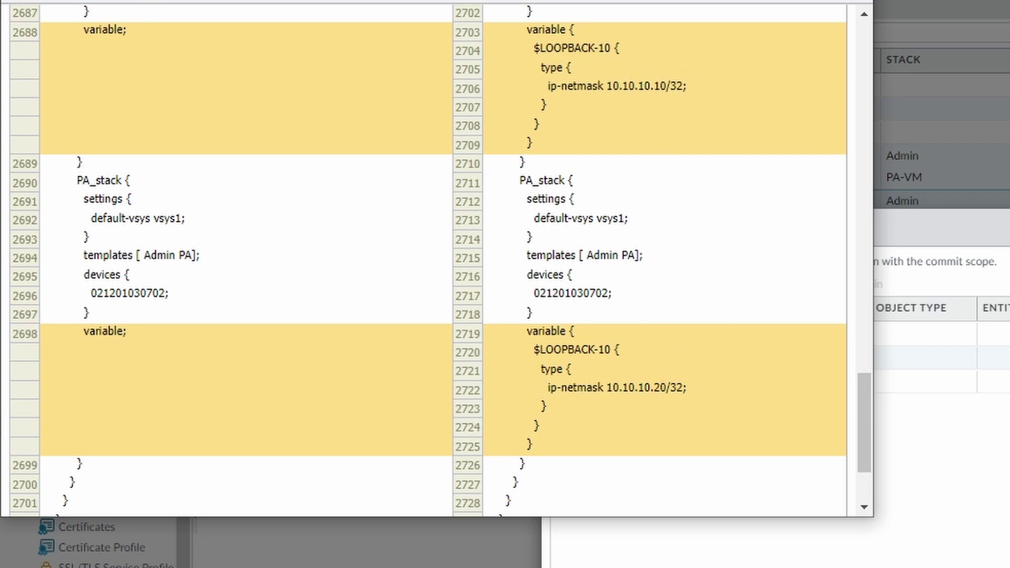
{"action": "key", "text": "Escape"}
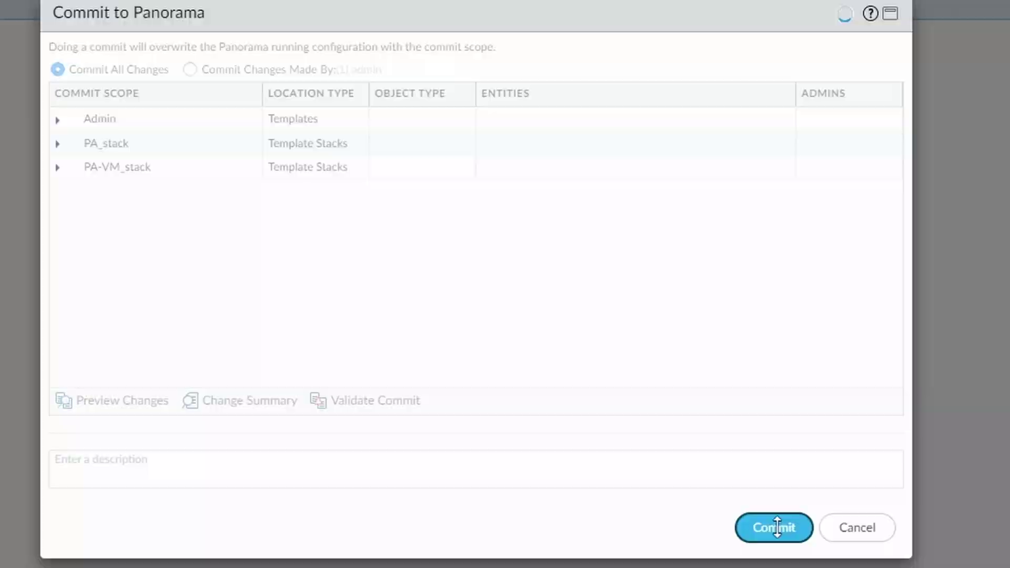
Step: Commit to Panorama, then push the PA_stack and PA-VM_stack changes to devices
{"action": "left_click", "coordinate": [777, 527]}
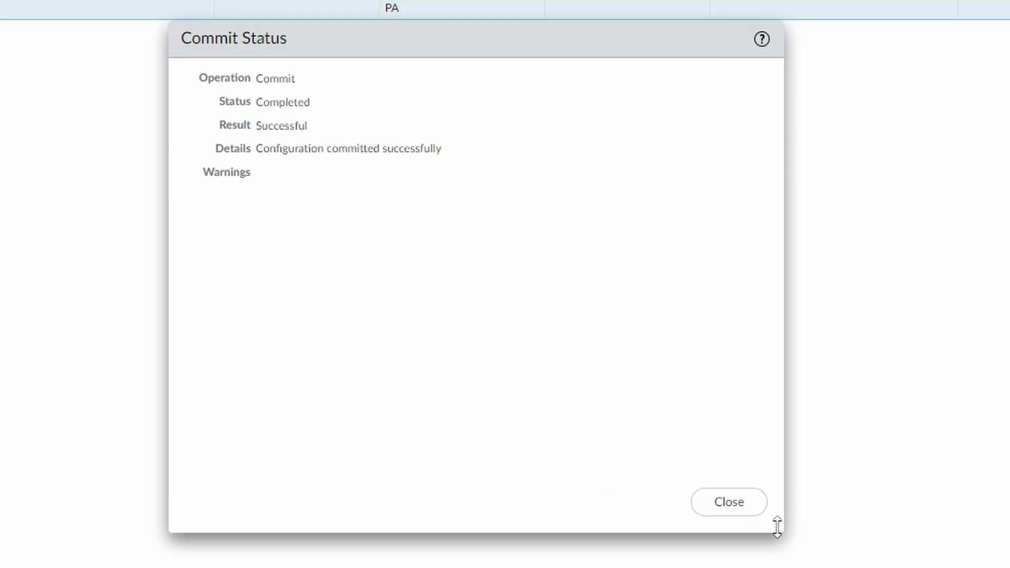
{"action": "left_click", "coordinate": [742, 509]}
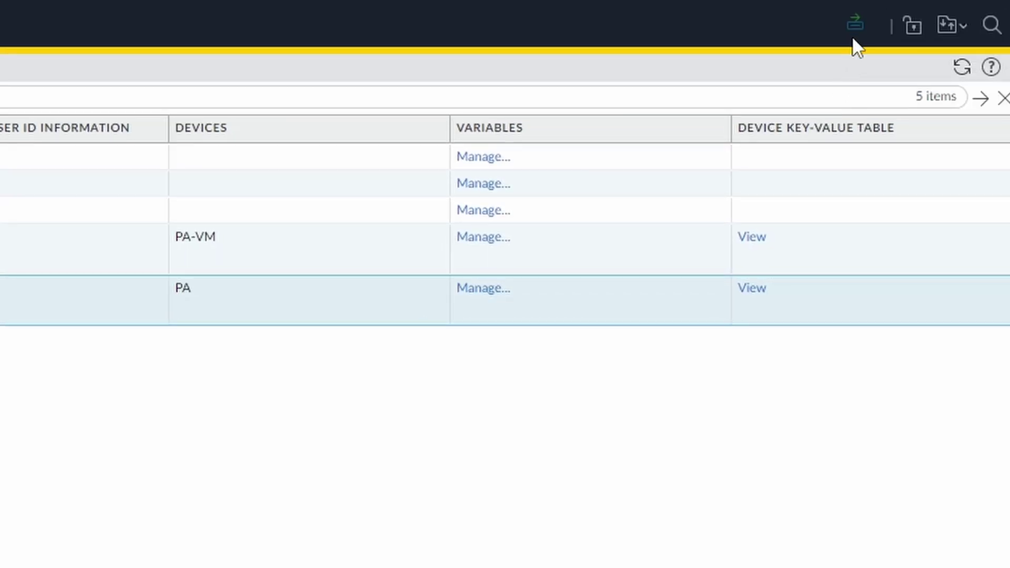
{"action": "mouse_move", "coordinate": [858, 36]}
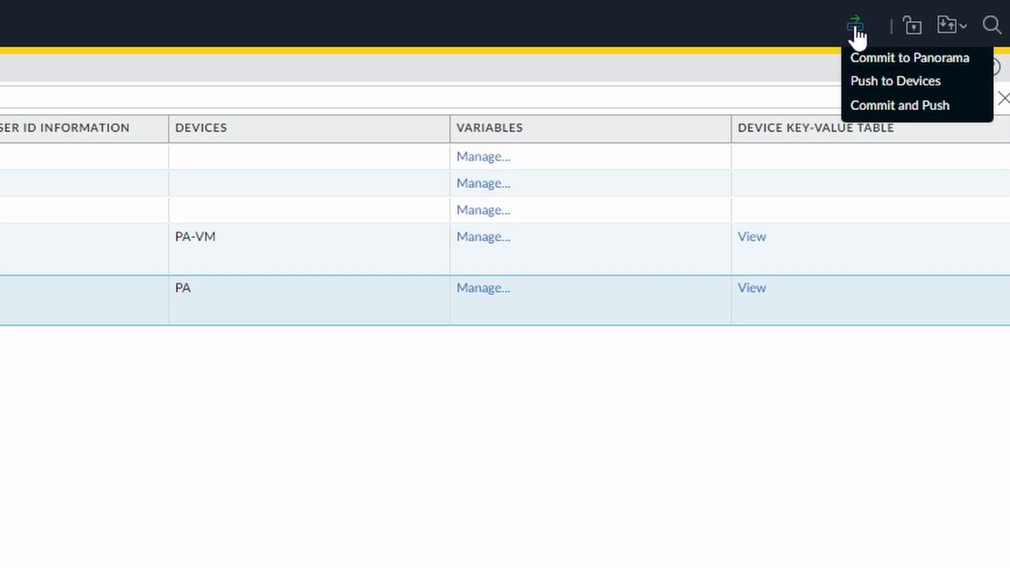
{"action": "left_click", "coordinate": [942, 82]}
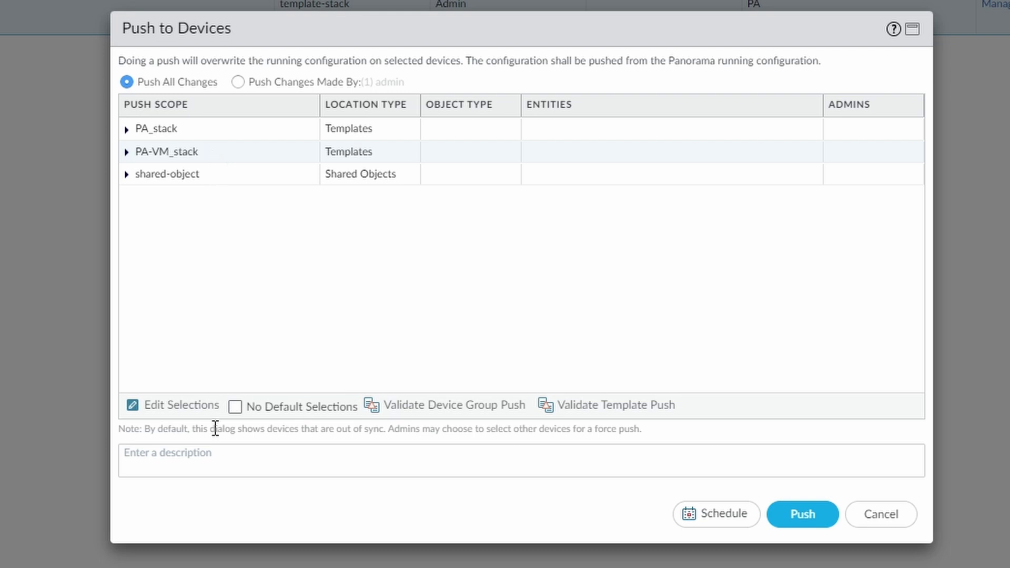
{"action": "left_click", "coordinate": [803, 514]}
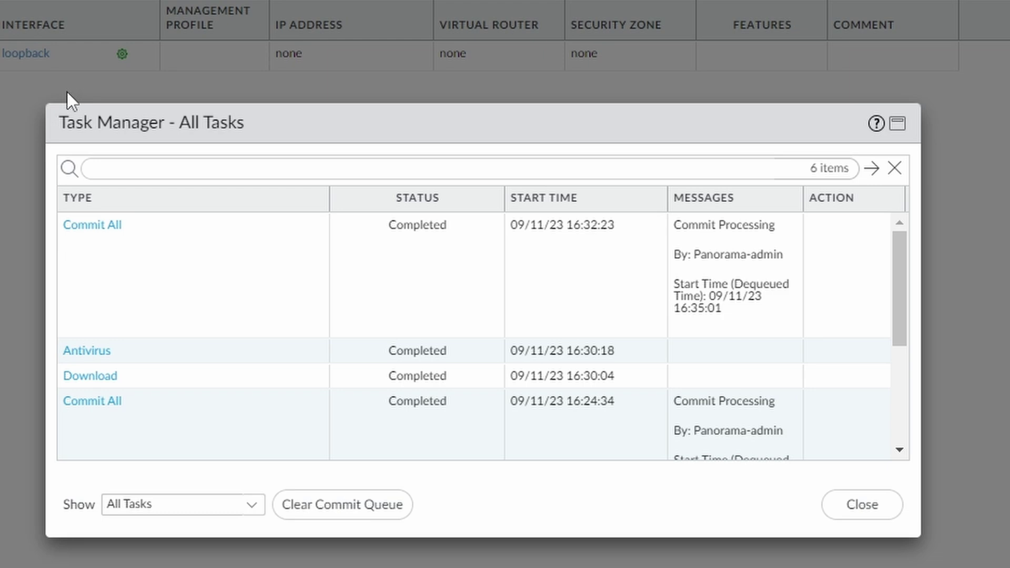
Step: Close the Task Manager showing the completed push
{"action": "left_click", "coordinate": [851, 513]}
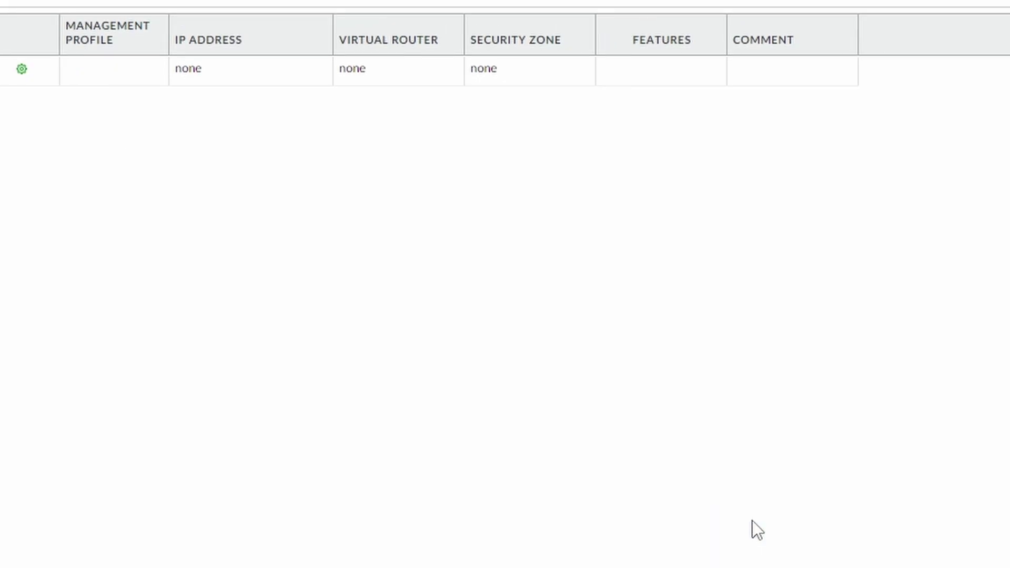